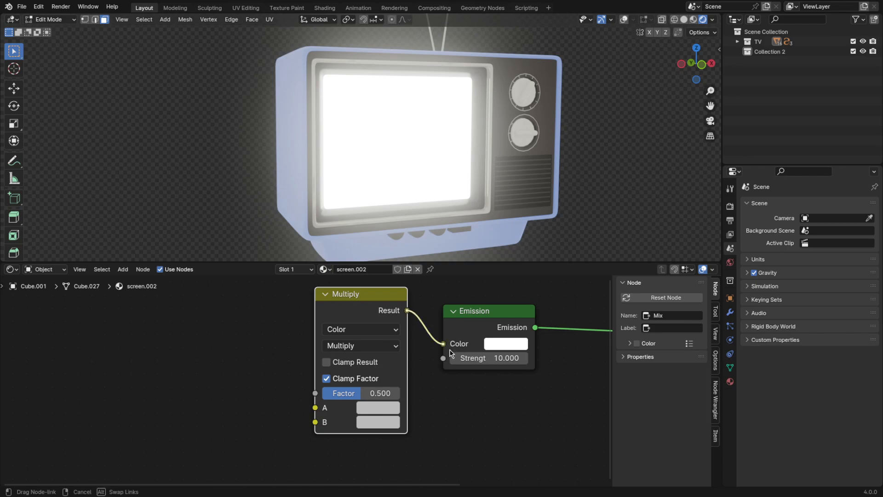
# Connect the Multiply mix node's Result to the Emission Color input and set its Factor to 0.35
pyautogui.moveTo(451, 348); pyautogui.dragTo(450, 348)
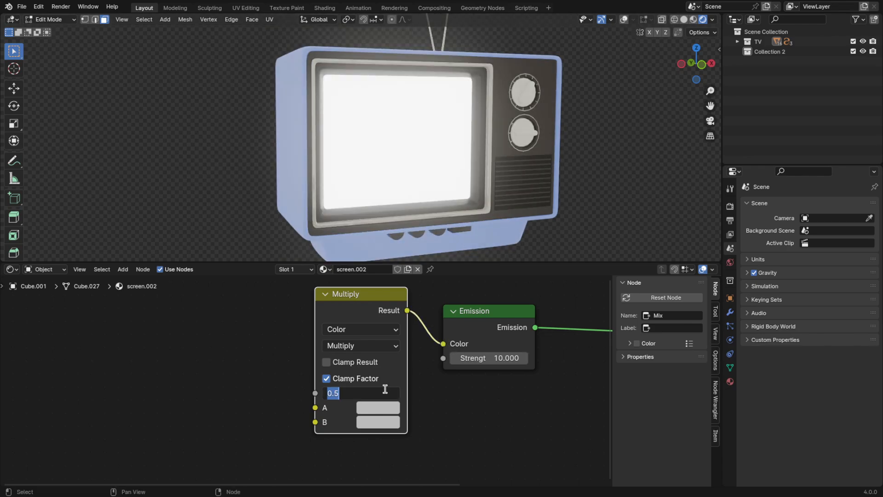
pyautogui.scroll(-2, 386, 393)
# Add a Combine XYZ node before the Multiply mix node and connect its Vector output to input A
pyautogui.hotkey('shift', 'a')
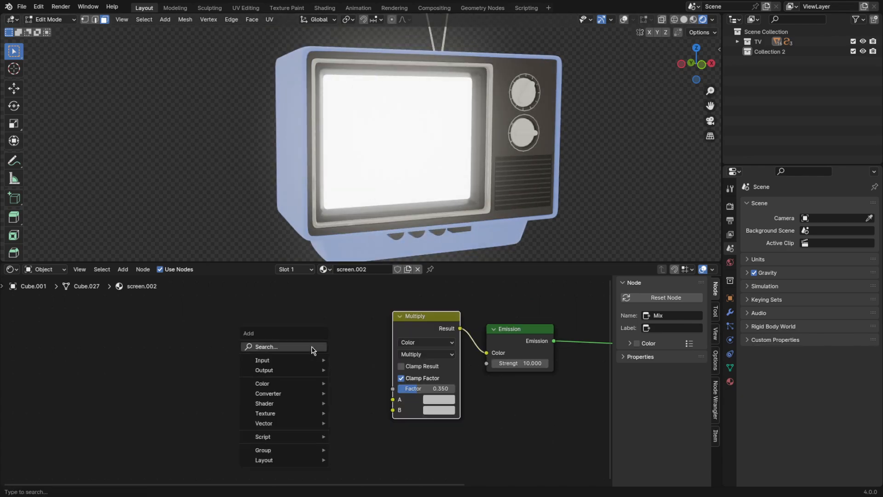
pyautogui.click(312, 349)
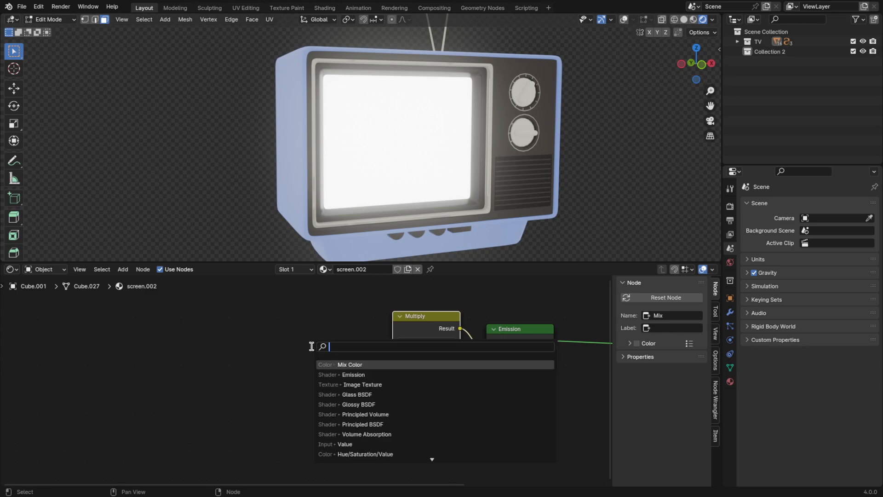
pyautogui.press('Return')
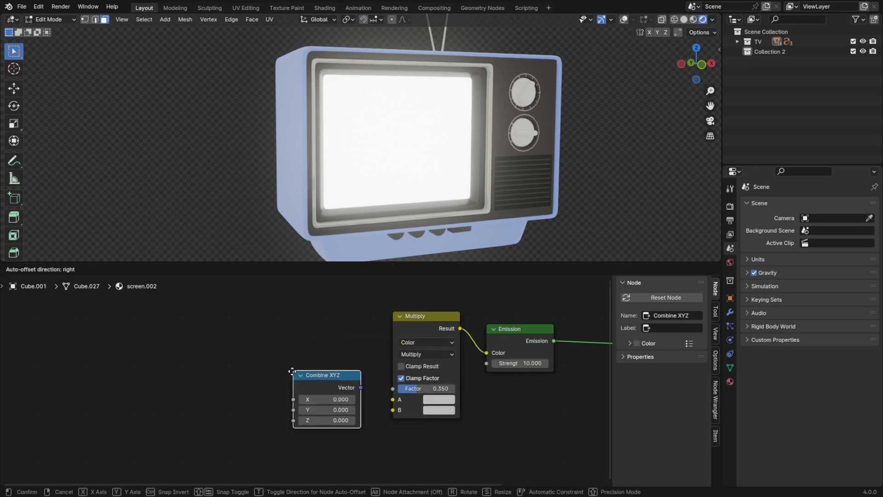
pyautogui.click(309, 368)
pyautogui.moveTo(373, 397); pyautogui.dragTo(393, 399)
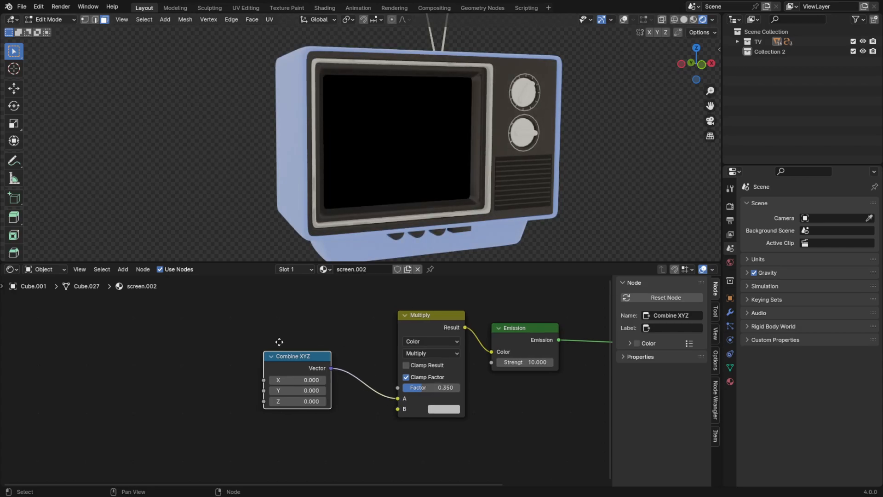
# Add a Math node ahead of the Combine XYZ node and set its operation to Multiply
pyautogui.moveTo(280, 341); pyautogui.dragTo(391, 335, button='middle')
pyautogui.scroll(1, 390, 336)
pyautogui.hotkey('shift', 'a')
pyautogui.click(394, 341)
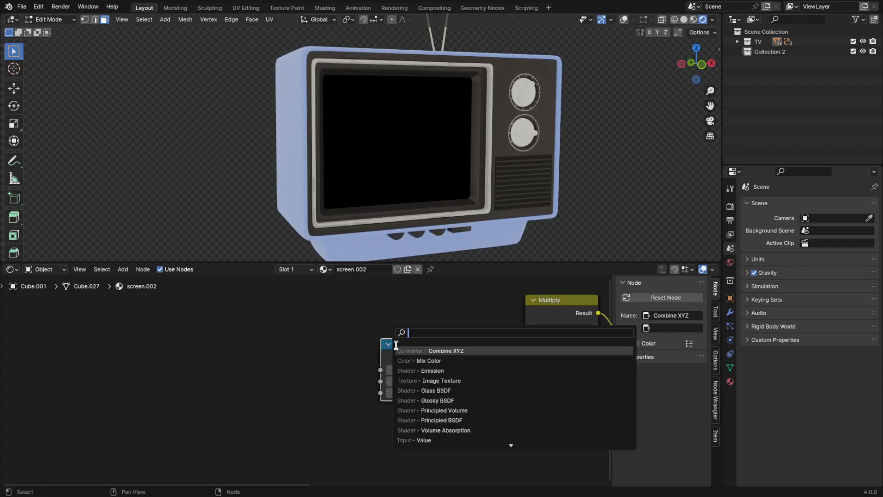
pyautogui.write('math')
pyautogui.press('Return')
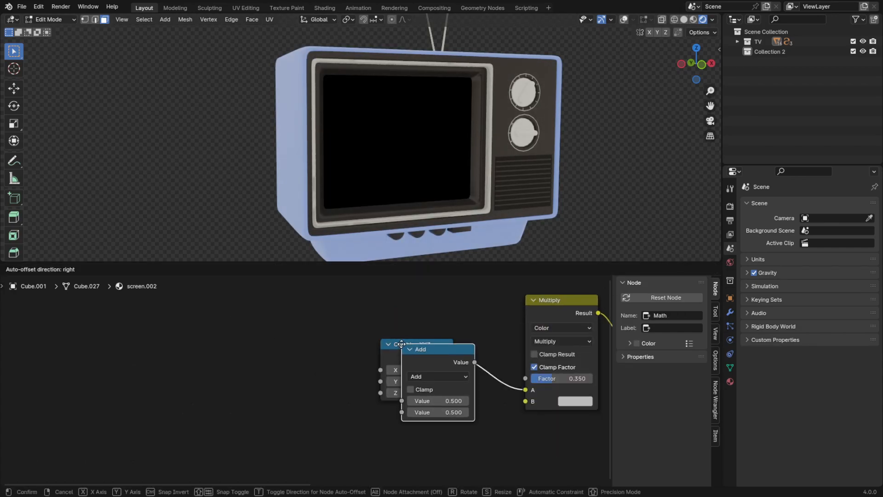
pyautogui.click(232, 322)
pyautogui.click(234, 333)
pyautogui.click(240, 388)
pyautogui.scroll(-2, 241, 377)
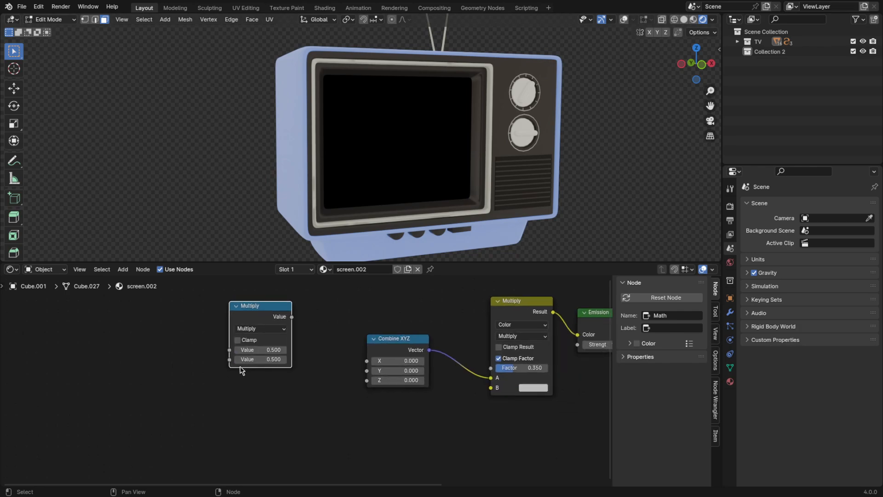
# Duplicate the Multiply math node twice and stack the two copies with spacing below the original
pyautogui.hotkey('shift', 'd')
pyautogui.click(244, 430)
pyautogui.moveTo(313, 383); pyautogui.dragTo(314, 328, button='middle')
pyautogui.hotkey('shift', 'd')
pyautogui.click(312, 398)
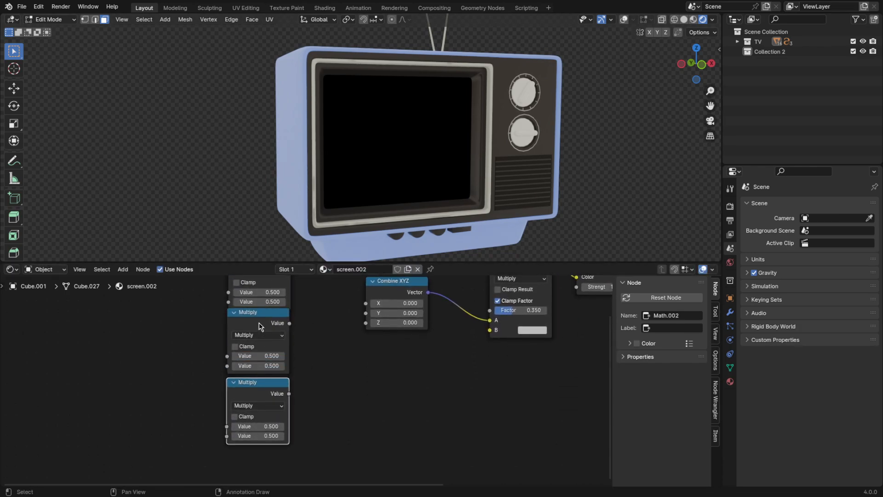
pyautogui.click(258, 322)
pyautogui.moveTo(196, 414); pyautogui.dragTo(291, 339)
pyautogui.press('g')
pyautogui.click(291, 350)
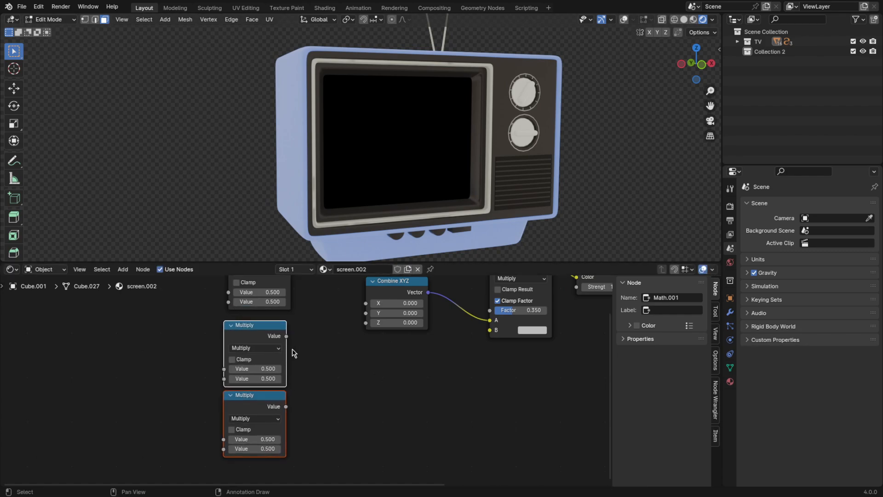
# Connect the three Multiply math nodes' outputs to the X, Y and Z inputs of Combine XYZ, in order
pyautogui.press('Home')
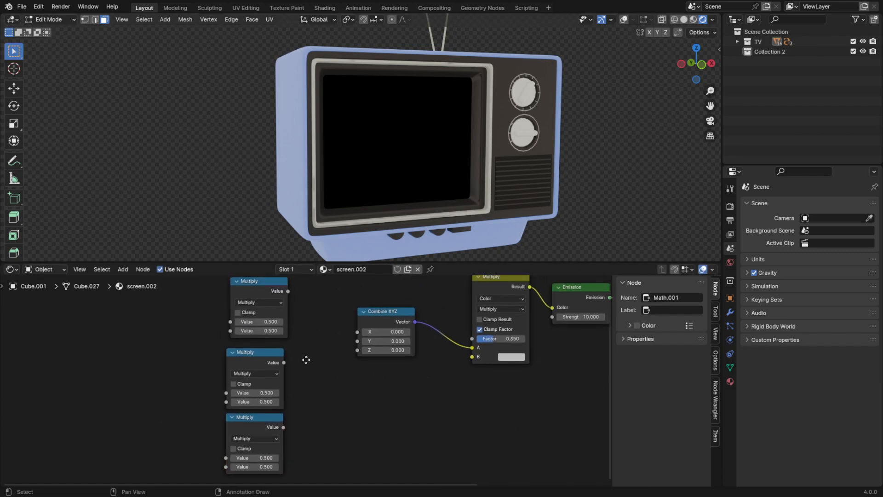
pyautogui.moveTo(347, 343); pyautogui.dragTo(357, 348)
pyautogui.moveTo(283, 379); pyautogui.dragTo(362, 368)
pyautogui.click(283, 443)
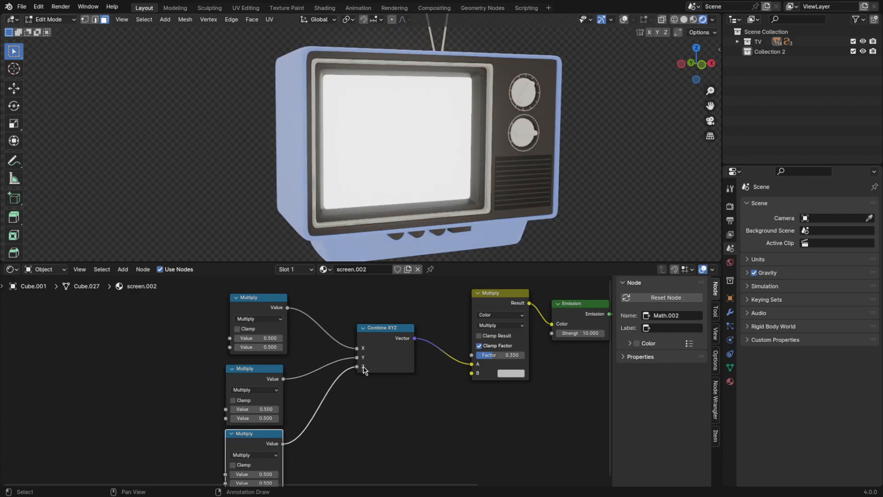
# Add a Separate XYZ node ahead of the three Multiply math nodes
pyautogui.press('Home')
pyautogui.scroll(1, 267, 365)
pyautogui.moveTo(267, 365); pyautogui.dragTo(385, 363, button='middle')
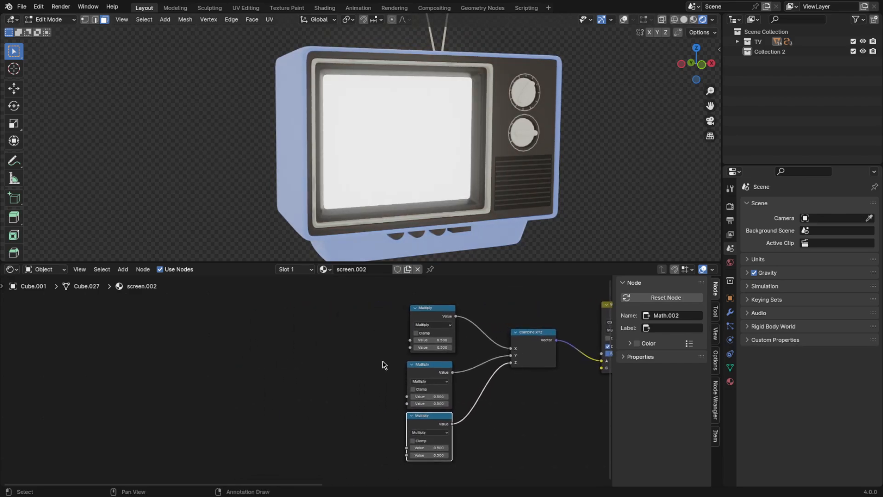
pyautogui.hotkey('shift', 'a')
pyautogui.write('s')
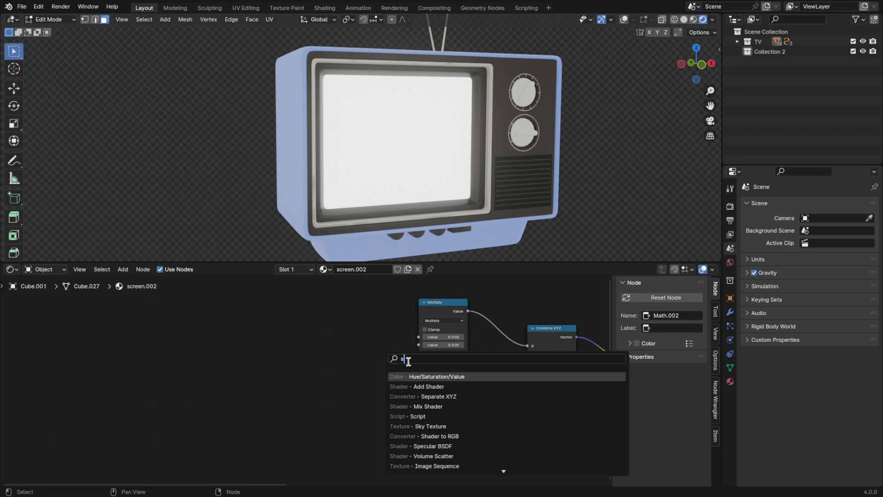
pyautogui.write('e')
pyautogui.click(438, 375)
pyautogui.click(306, 317)
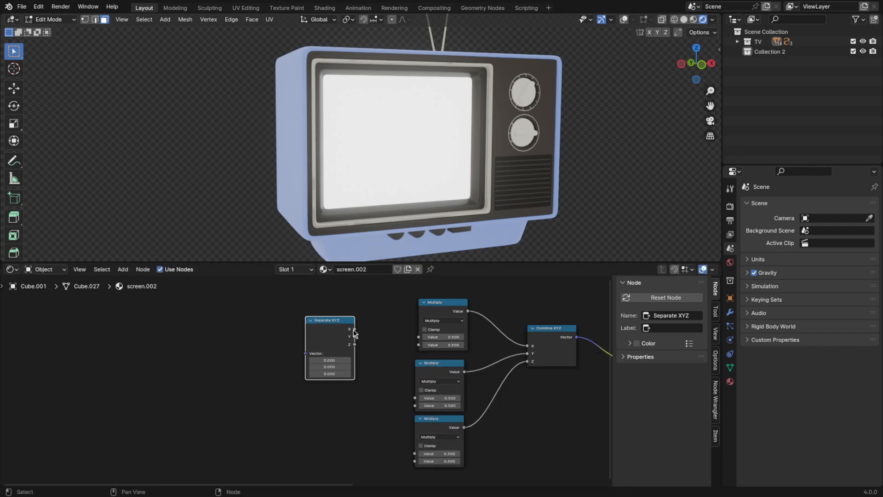
# Connect the Separate XYZ outputs X, Y and Z to the first Value inputs of the three Multiply nodes, and move the node upward
pyautogui.moveTo(354, 329); pyautogui.dragTo(417, 338)
pyautogui.moveTo(418, 399); pyautogui.dragTo(417, 398)
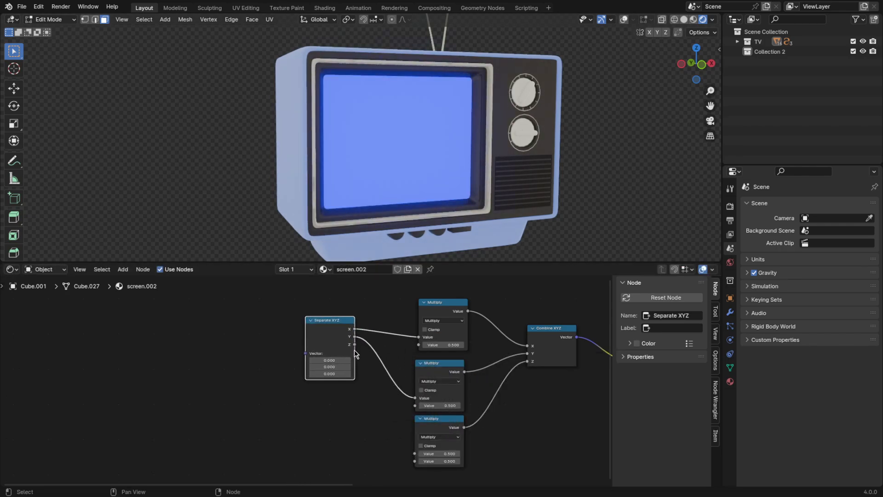
pyautogui.moveTo(400, 430); pyautogui.dragTo(415, 454)
pyautogui.moveTo(331, 348); pyautogui.dragTo(328, 325)
# Duplicate the Separate XYZ node below and connect its X, Y and Z outputs to the Multiply nodes' second Value inputs
pyautogui.hotkey('shift', 'd')
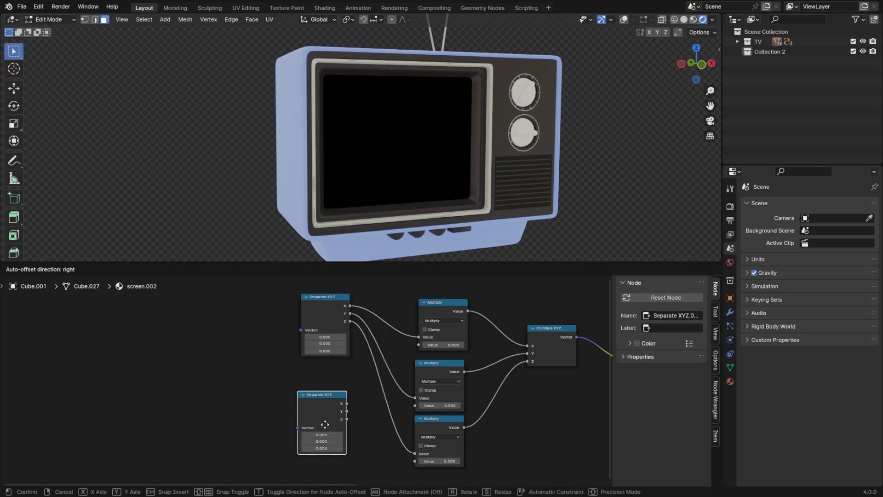
pyautogui.click(326, 424)
pyautogui.moveTo(347, 405); pyautogui.dragTo(419, 346)
pyautogui.scroll(6, 416, 416)
pyautogui.moveTo(416, 416); pyautogui.dragTo(328, 322, button='middle')
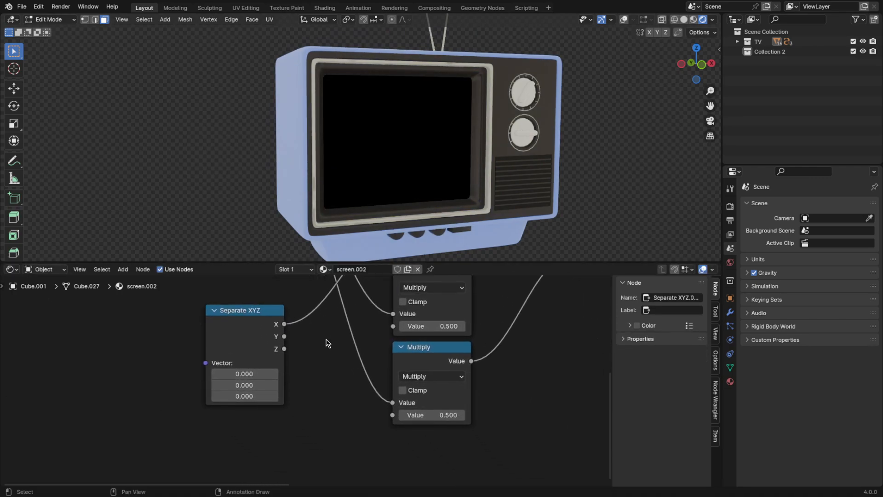
pyautogui.moveTo(285, 336); pyautogui.dragTo(392, 414)
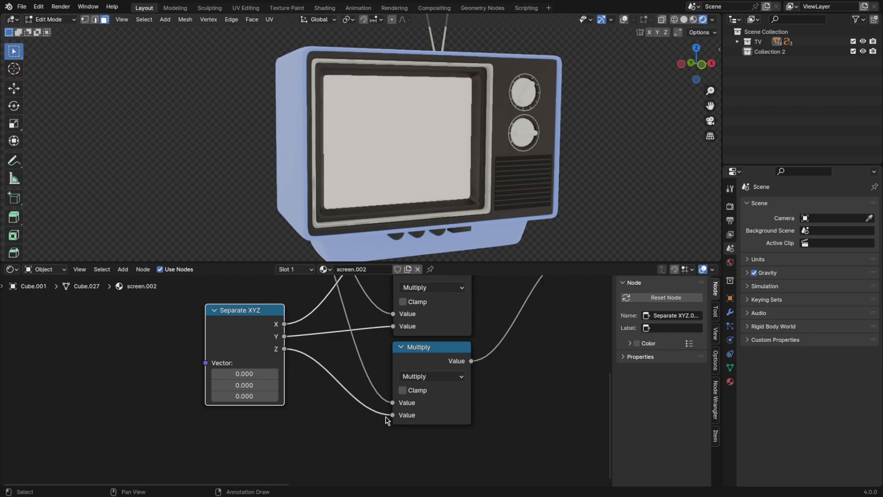
pyautogui.moveTo(253, 334); pyautogui.dragTo(260, 353)
# Add an Image Texture node using tvpixel.jpg and connect its Color to the lower Separate XYZ node's Vector input
pyautogui.scroll(-5, 138, 351)
pyautogui.moveTo(129, 351); pyautogui.dragTo(334, 362, button='middle')
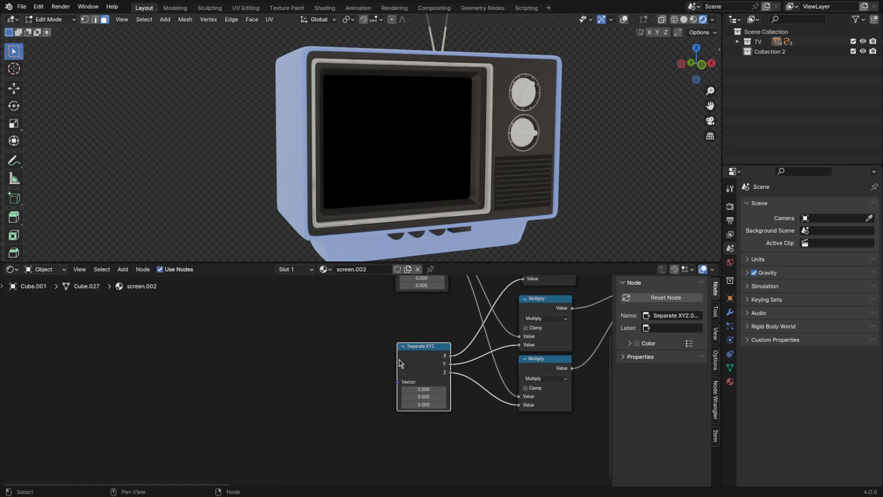
pyautogui.hotkey('shift', 'a')
pyautogui.write('im')
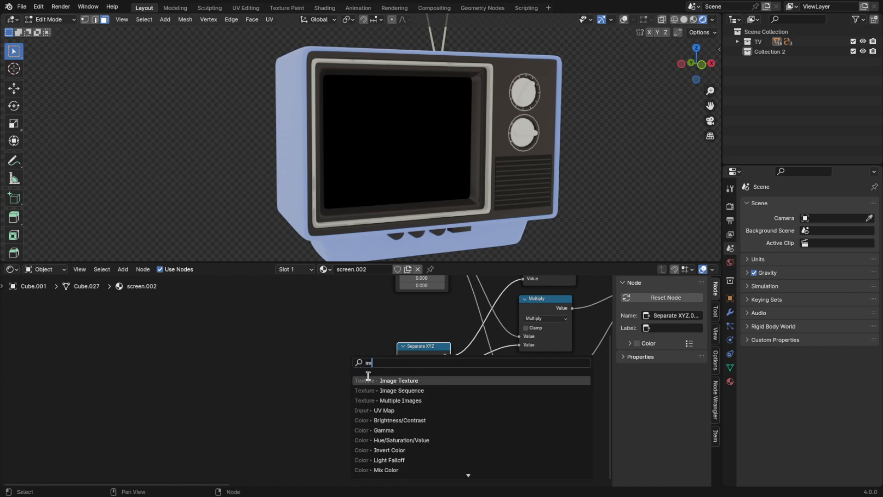
pyautogui.press('Return')
pyautogui.click(266, 348)
pyautogui.scroll(4, 305, 381)
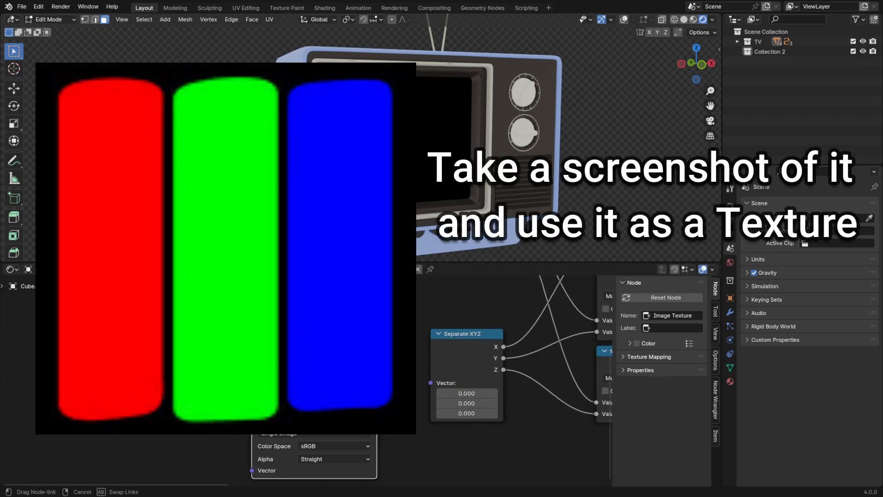
pyautogui.moveTo(377, 356); pyautogui.dragTo(431, 383)
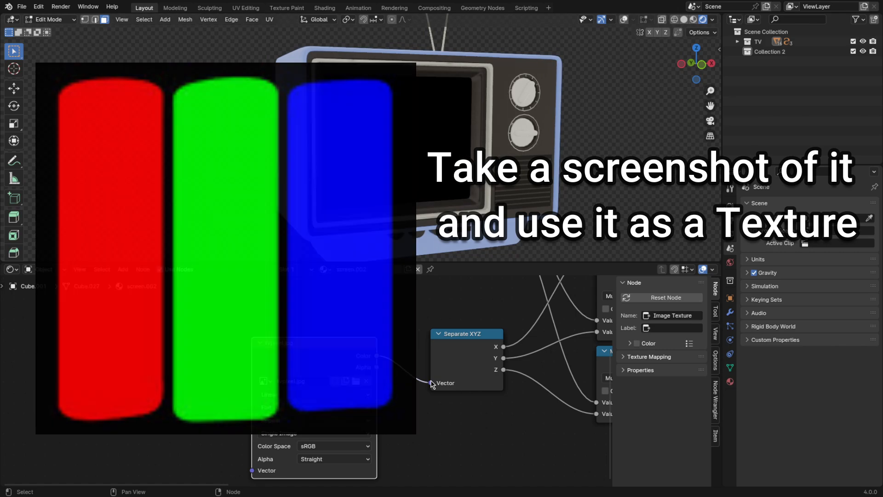
# Add a Mapping node ahead of the tvpixel.jpg texture and connect its Vector output to the texture's Vector input
pyautogui.scroll(-2, 385, 346)
pyautogui.scroll(-1, 380, 350)
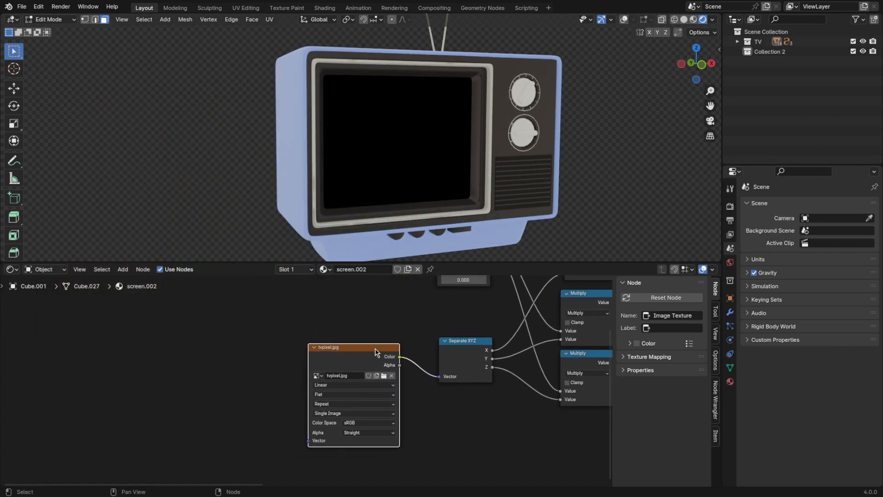
pyautogui.moveTo(377, 352); pyautogui.dragTo(480, 351, button='middle')
pyautogui.hotkey('shift', 'a')
pyautogui.click(480, 350)
pyautogui.write('ma')
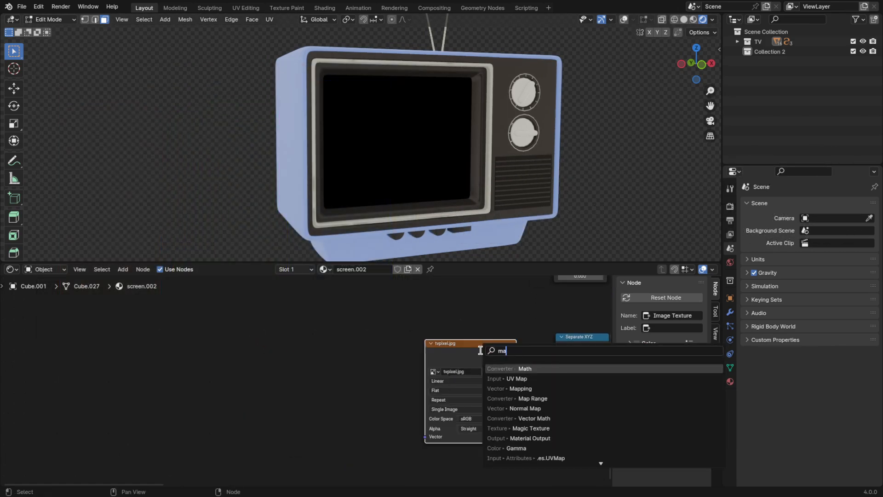
pyautogui.write('pp')
pyautogui.press('Return')
pyautogui.click(354, 358)
pyautogui.moveTo(408, 370); pyautogui.dragTo(424, 432)
# Add a Texture Coordinate node and connect its UV output to the Mapping node's Vector input
pyautogui.scroll(1, 425, 432)
pyautogui.hotkey('shift', 'a')
pyautogui.click(300, 328)
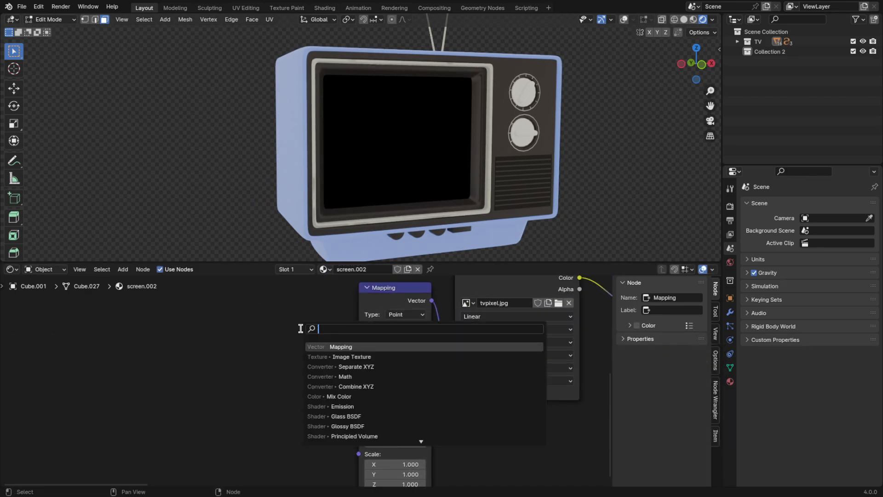
pyautogui.write('texture coo')
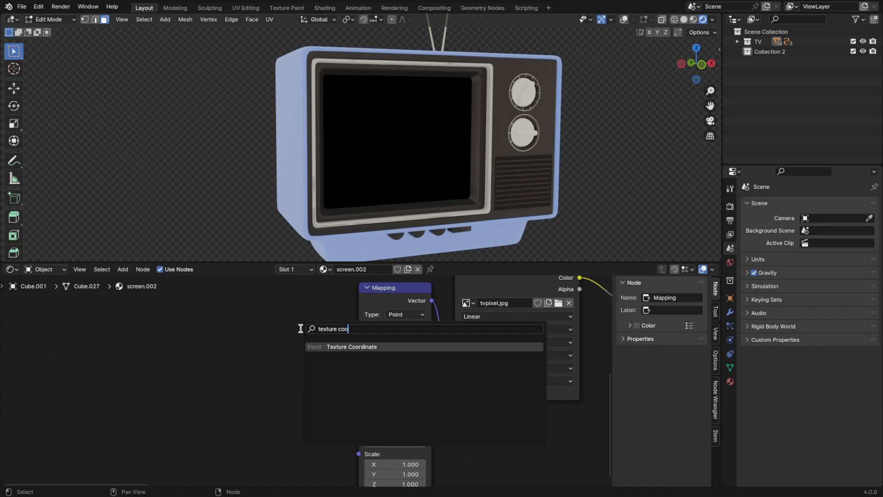
pyautogui.press('Return')
pyautogui.click(303, 367)
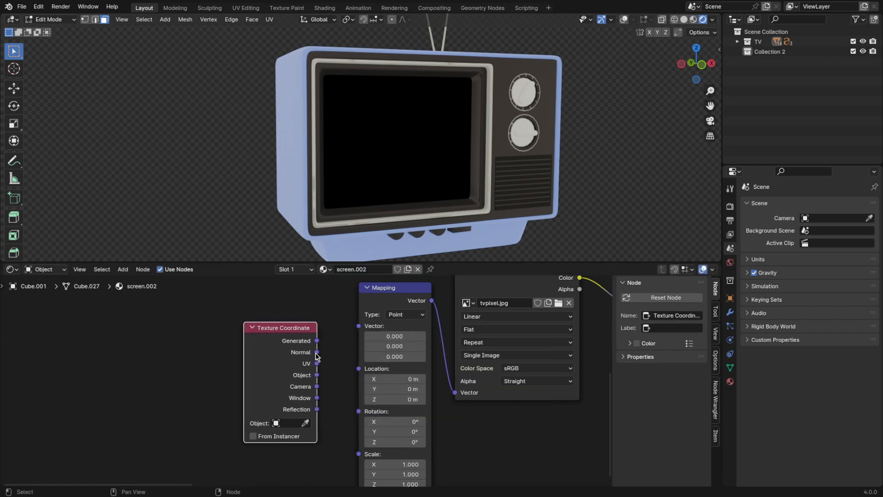
pyautogui.moveTo(327, 349); pyautogui.dragTo(352, 328)
pyautogui.moveTo(284, 341); pyautogui.dragTo(265, 321)
# Duplicate the Image Texture node, load youtube.png into the copy and connect its Color to the upper Separate XYZ node
pyautogui.scroll(-8, 481, 309)
pyautogui.moveTo(481, 309); pyautogui.dragTo(318, 413, button='middle')
pyautogui.scroll(-4, 353, 348)
pyautogui.scroll(7, 319, 413)
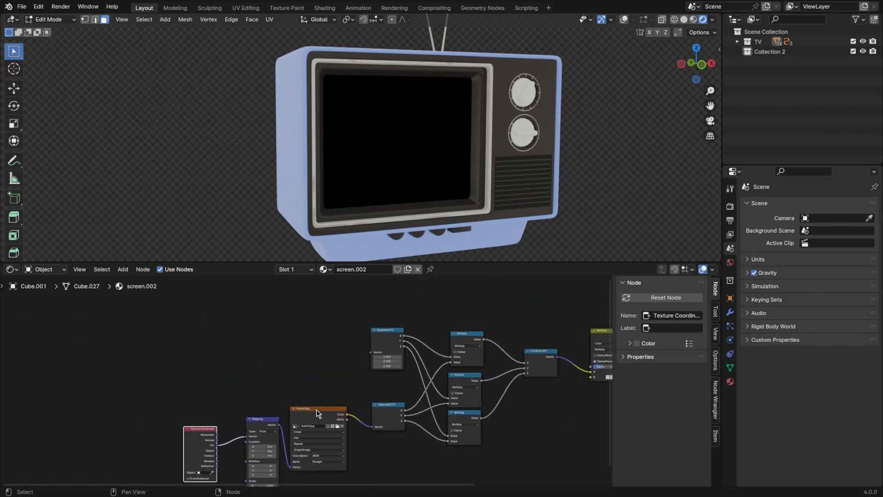
pyautogui.moveTo(314, 328); pyautogui.dragTo(320, 346, button='middle')
pyautogui.hotkey('shift', 'd')
pyautogui.click(332, 307)
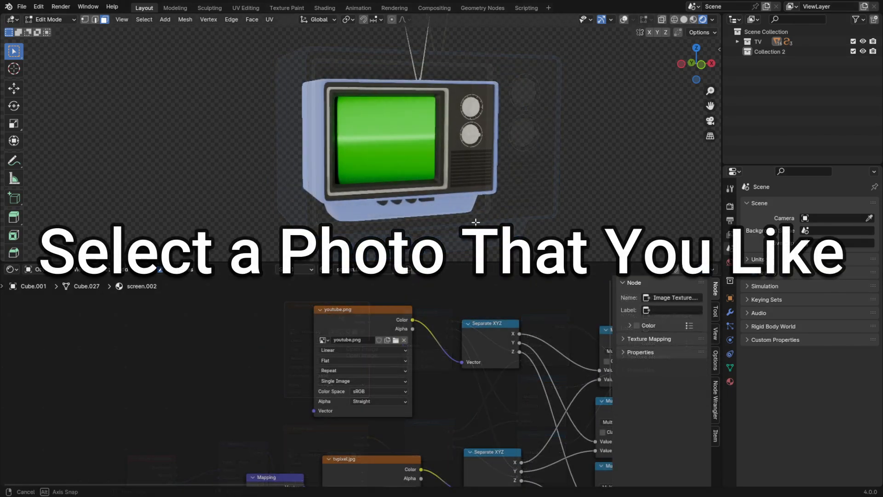
# Show the TV in front orthographic view and turn on the viewport overlays
pyautogui.moveTo(476, 221); pyautogui.dragTo(553, 176, button='middle')
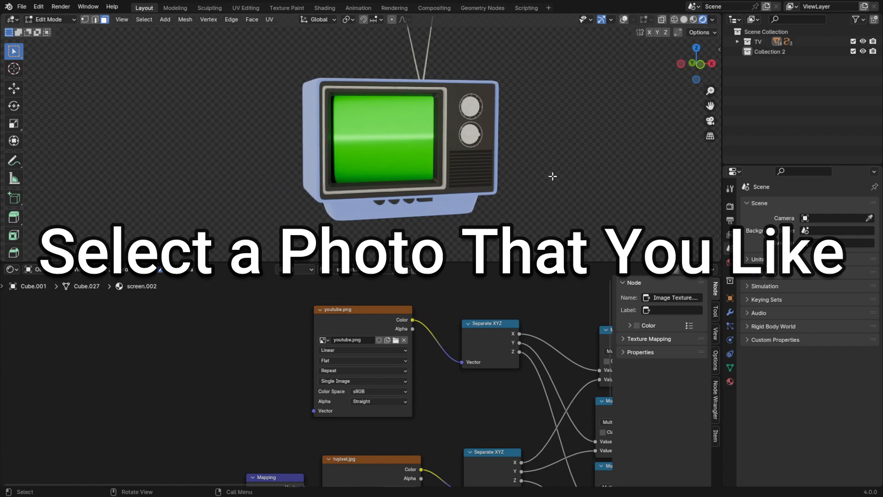
pyautogui.click(703, 65)
pyautogui.click(633, 20)
pyautogui.click(624, 19)
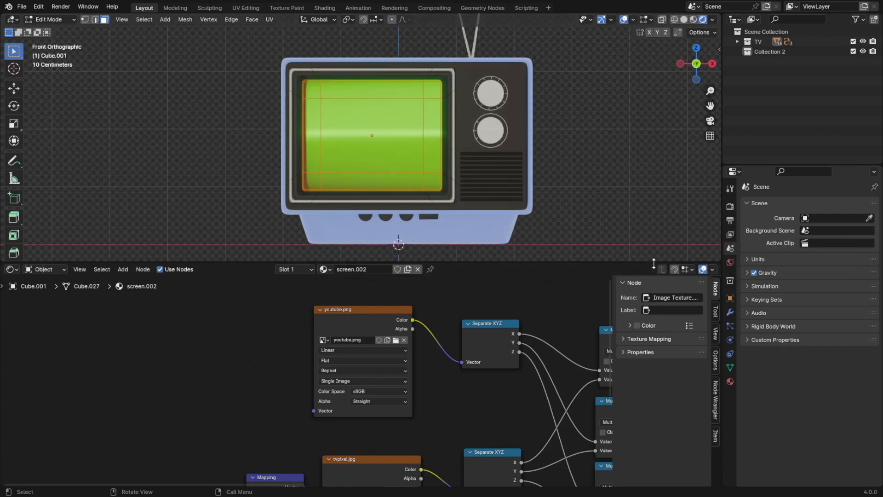
# Split the shader editor area in two and change the new area to a UV Editor
pyautogui.moveTo(719, 263); pyautogui.dragTo(417, 267)
pyautogui.click(429, 269)
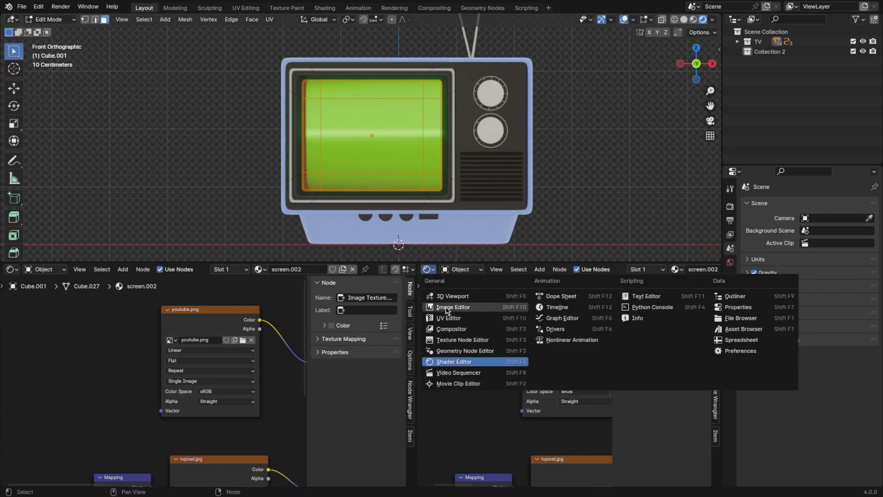
pyautogui.click(449, 318)
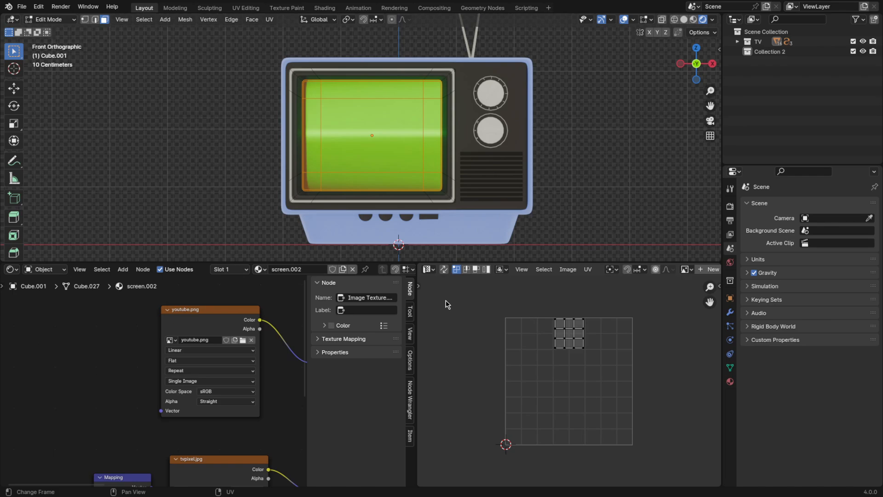
# Unwrap the selected screen faces with Project from View, select all their UVs and display youtube.png behind them in the UV Editor
pyautogui.click(271, 19)
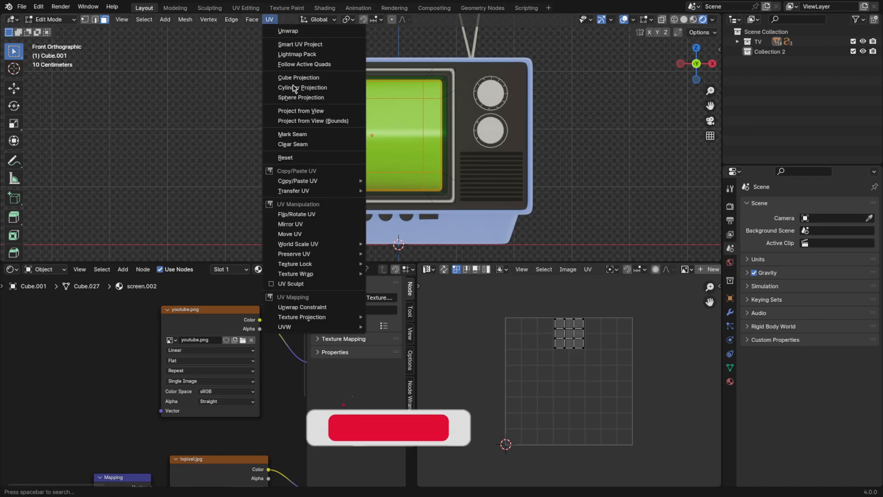
pyautogui.click(304, 112)
pyautogui.press('a')
pyautogui.click(687, 269)
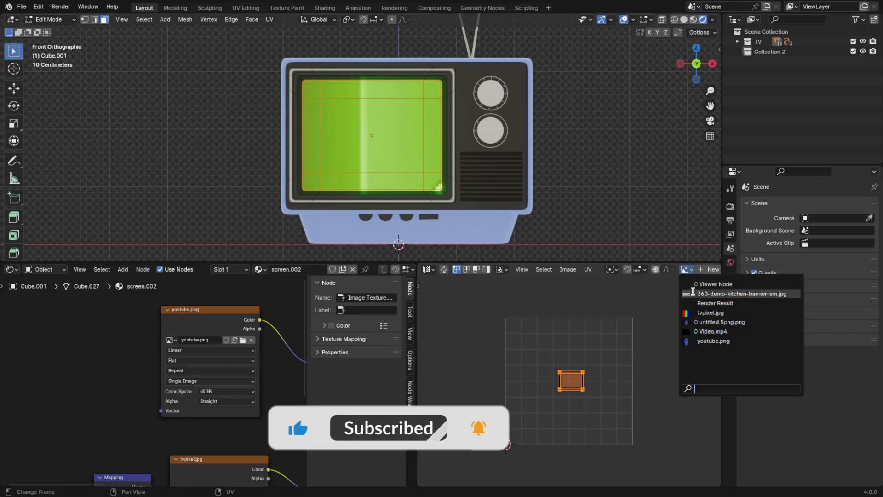
pyautogui.click(714, 341)
# Scale the UVs up to nearly fill youtube.png, centre them on the face and stretch them about 1.29 times along Y
pyautogui.press('s')
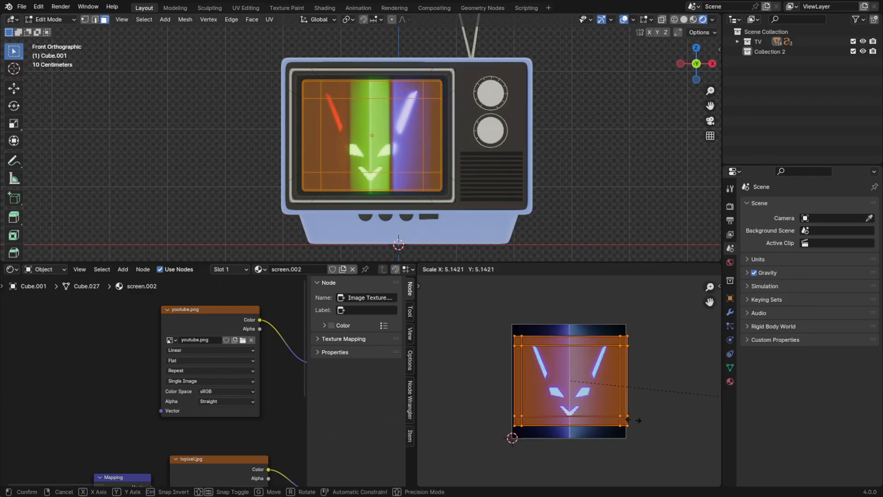
pyautogui.click(639, 420)
pyautogui.press('s')
pyautogui.click(658, 402)
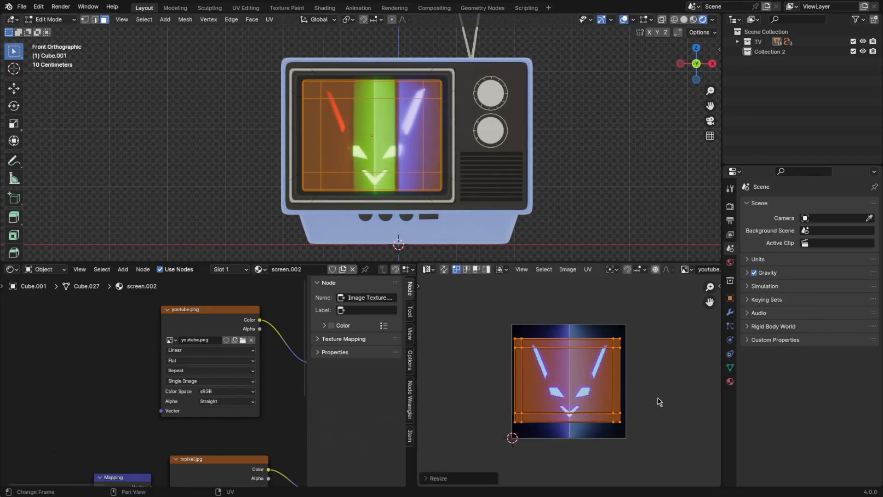
pyautogui.press('g')
pyautogui.click(661, 402)
pyautogui.press('s')
pyautogui.press('y')
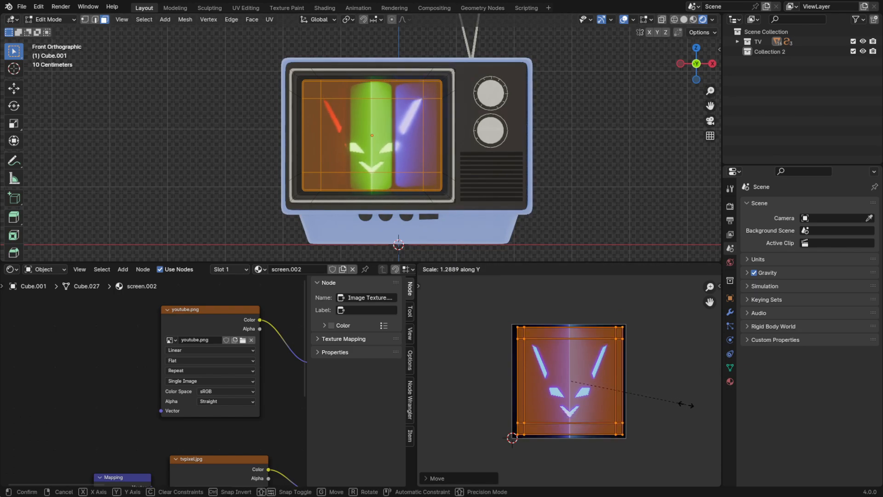
pyautogui.click(689, 405)
# Close the UV Editor area by expanding the shader editor over it and return the TV to Object Mode
pyautogui.moveTo(415, 266); pyautogui.dragTo(442, 268)
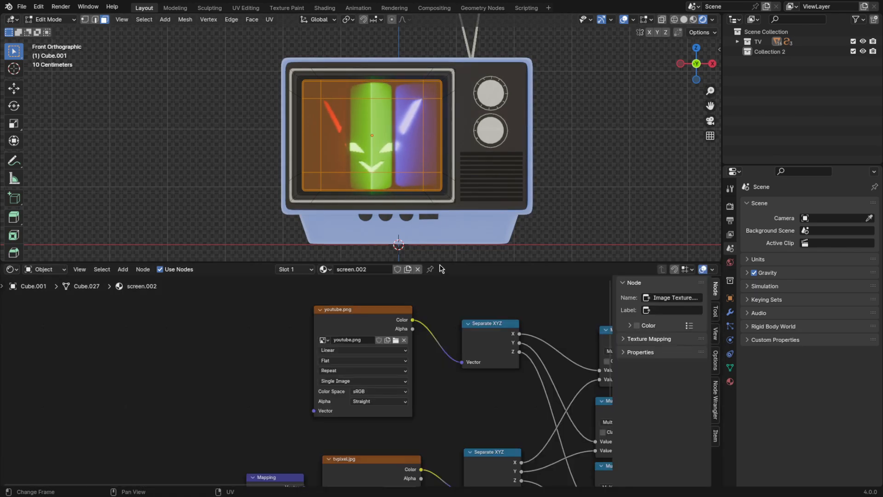
pyautogui.moveTo(445, 177); pyautogui.dragTo(459, 183, button='middle')
pyautogui.scroll(3, 459, 183)
pyautogui.press('Tab')
# Set the X scale of the Mapping node feeding tvpixel.jpg to 200
pyautogui.scroll(-4, 434, 400)
pyautogui.moveTo(434, 405); pyautogui.dragTo(402, 316, button='middle')
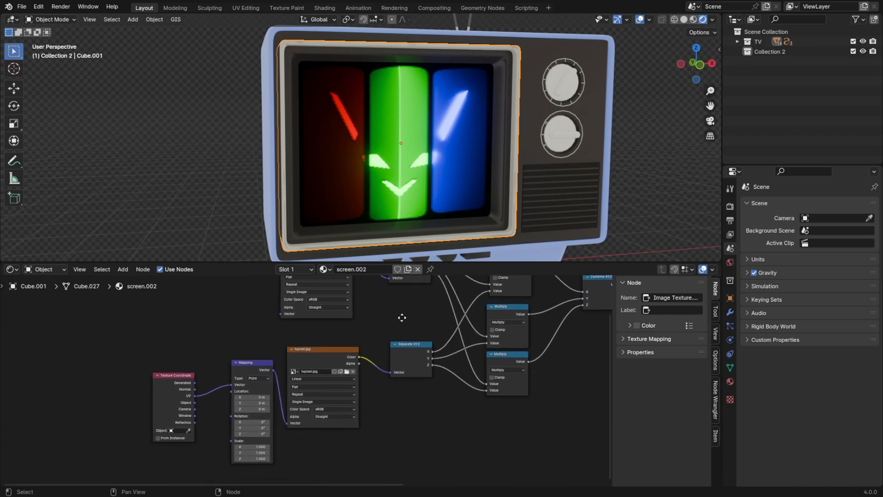
pyautogui.scroll(5, 368, 363)
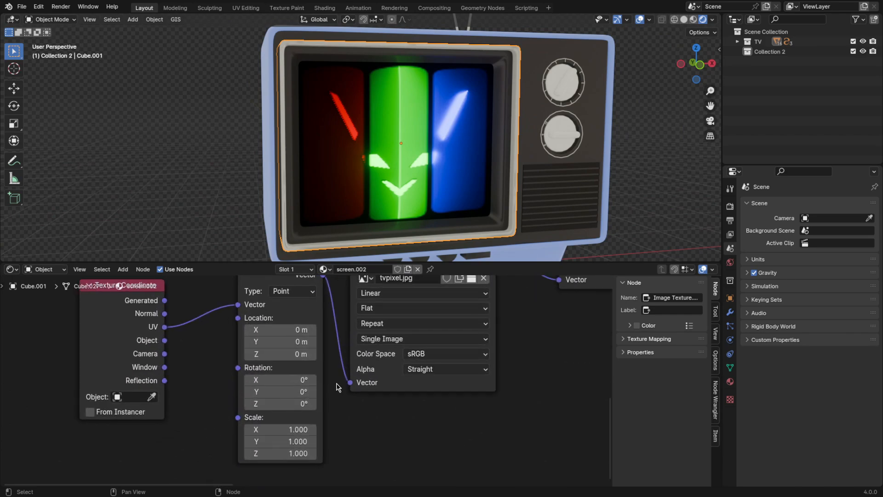
pyautogui.moveTo(280, 430); pyautogui.dragTo(475, 442)
pyautogui.press('Escape')
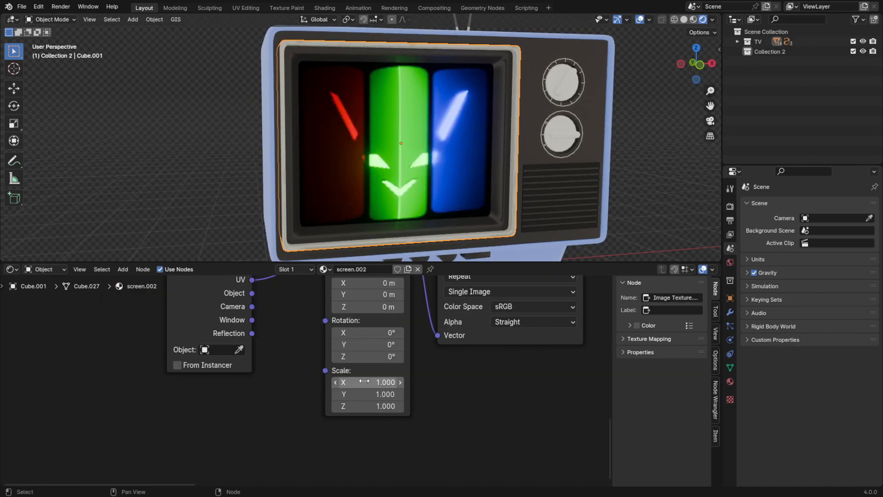
pyautogui.write('00')
pyautogui.press('Return')
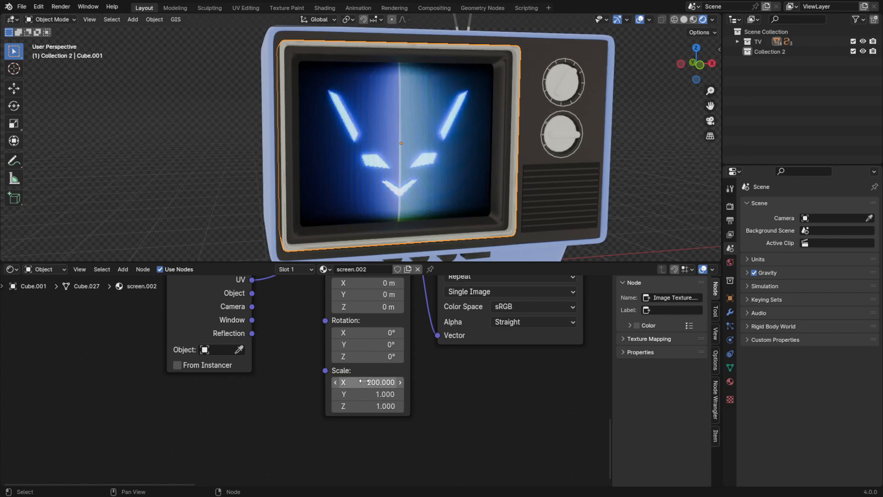
# Set the Mapping node's Y scale to 100 and check the pixel grid on the TV screen up close
pyautogui.scroll(7, 385, 163)
pyautogui.scroll(-2, 385, 163)
pyautogui.moveTo(385, 163); pyautogui.dragTo(386, 151, button='middle')
pyautogui.scroll(5, 392, 83)
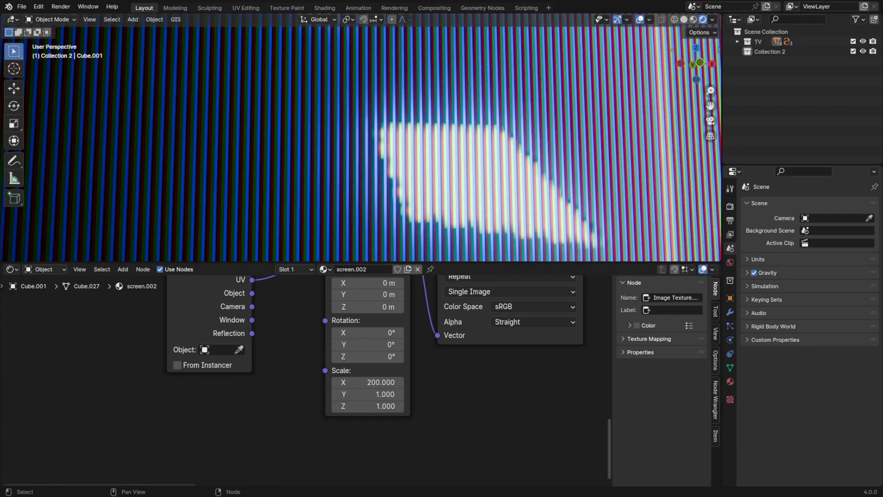
pyautogui.click(365, 397)
pyautogui.write('100')
pyautogui.press('Return')
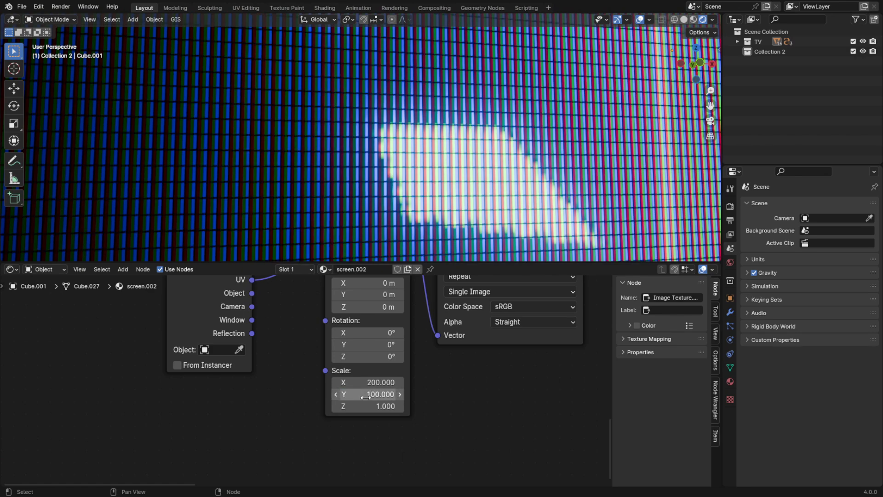
pyautogui.scroll(-10, 516, 164)
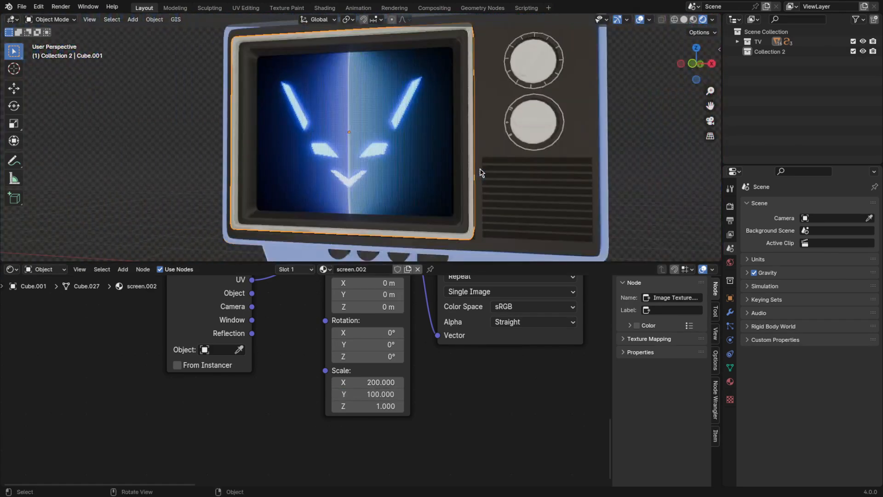
pyautogui.scroll(10, 520, 152)
pyautogui.moveTo(475, 133); pyautogui.dragTo(445, 130, button='middle')
pyautogui.scroll(-11, 445, 130)
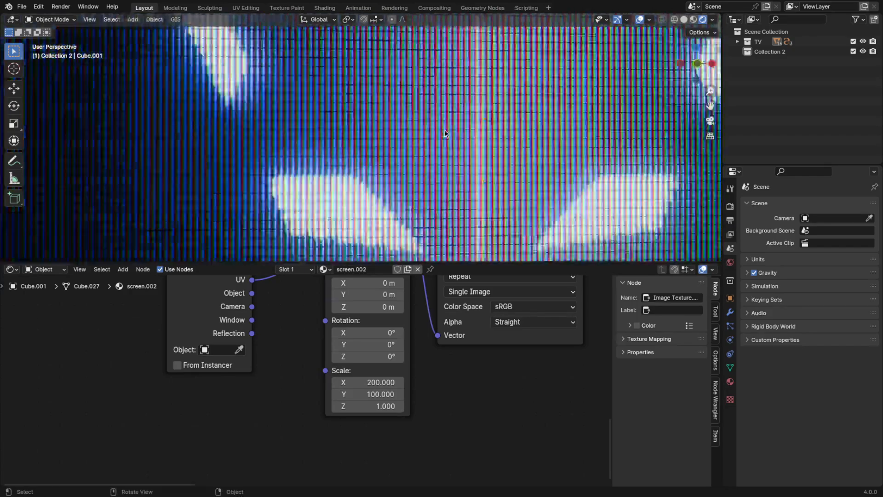
pyautogui.scroll(-1, 543, 346)
# Add a Voronoi Texture node below Combine XYZ and connect its Distance output to input B of the Multiply color mix node
pyautogui.moveTo(543, 346); pyautogui.dragTo(335, 430, button='middle')
pyautogui.scroll(-6, 336, 428)
pyautogui.moveTo(414, 419); pyautogui.dragTo(302, 414, button='middle')
pyautogui.scroll(-4, 304, 413)
pyautogui.moveTo(458, 349); pyautogui.dragTo(322, 401, button='middle')
pyautogui.scroll(3, 345, 371)
pyautogui.scroll(2, 347, 374)
pyautogui.hotkey('shift', 'a')
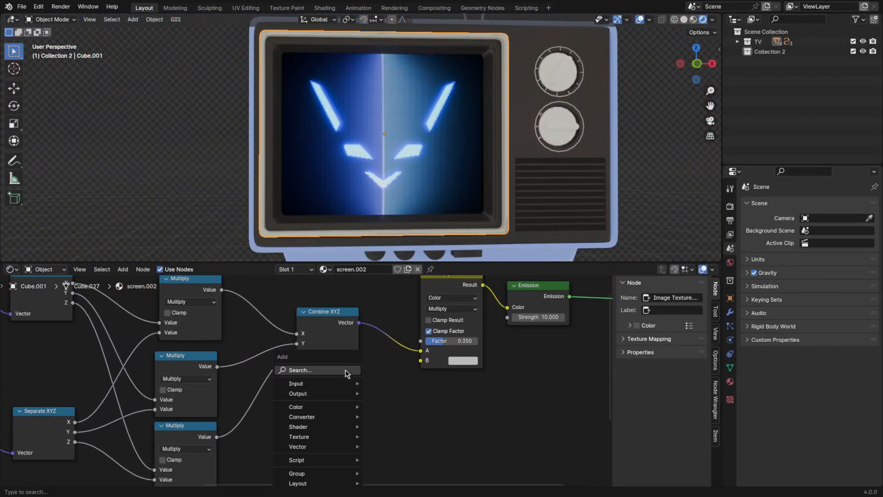
pyautogui.click(347, 374)
pyautogui.write('vo')
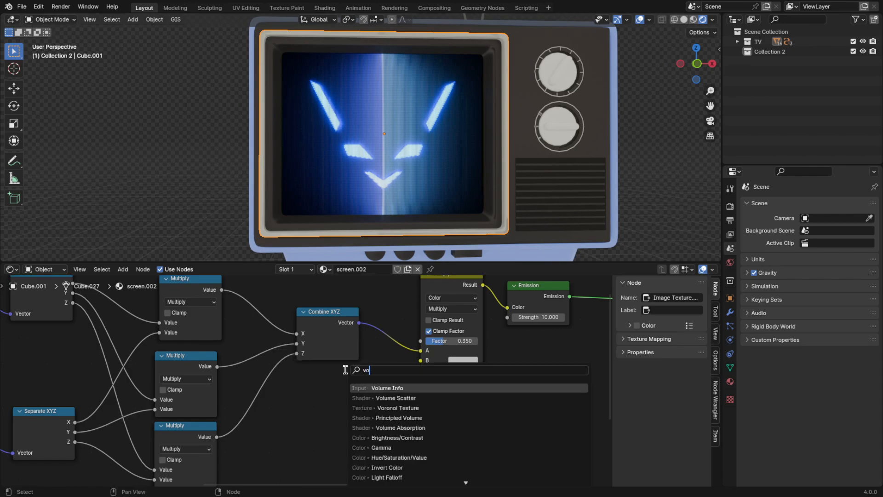
pyautogui.press('Down')
pyautogui.press('Down')
pyautogui.press('Return')
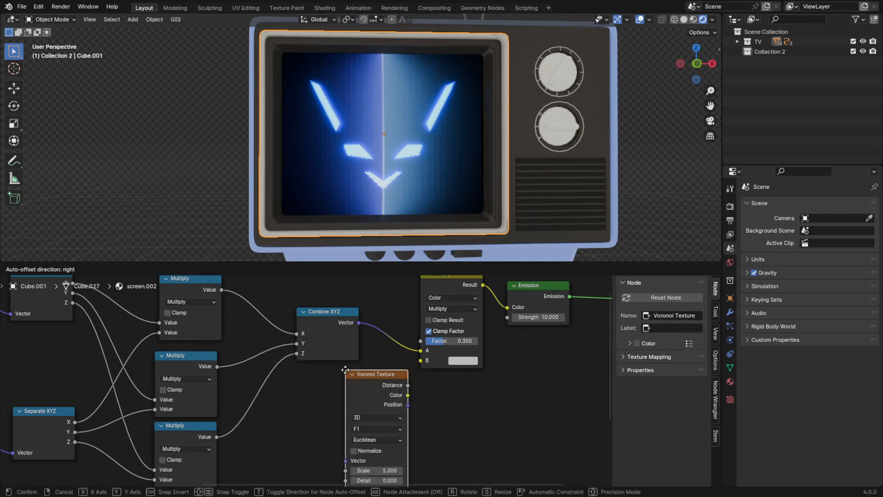
pyautogui.click(322, 391)
pyautogui.moveTo(414, 395); pyautogui.dragTo(409, 377, button='middle')
pyautogui.scroll(1, 405, 372)
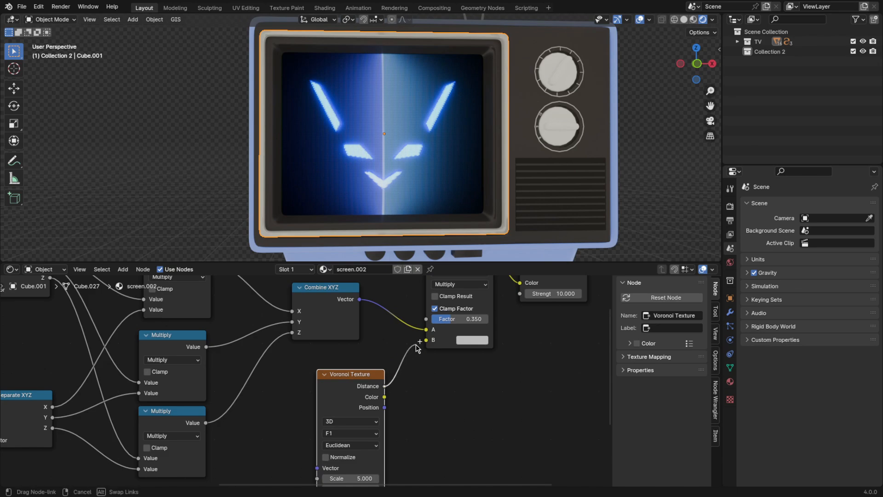
pyautogui.moveTo(416, 344); pyautogui.dragTo(428, 341)
# Set the Voronoi Texture's Scale to 250 and connect the Texture Coordinate node's UV output to its Vector input
pyautogui.moveTo(415, 423); pyautogui.dragTo(449, 331, button='middle')
pyautogui.scroll(2, 437, 343)
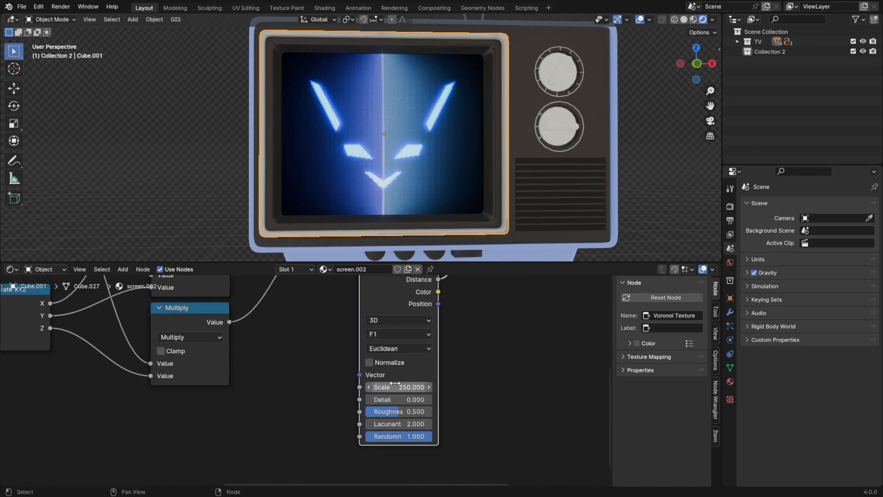
pyautogui.scroll(-10, 395, 383)
pyautogui.moveTo(69, 380); pyautogui.dragTo(167, 382, button='middle')
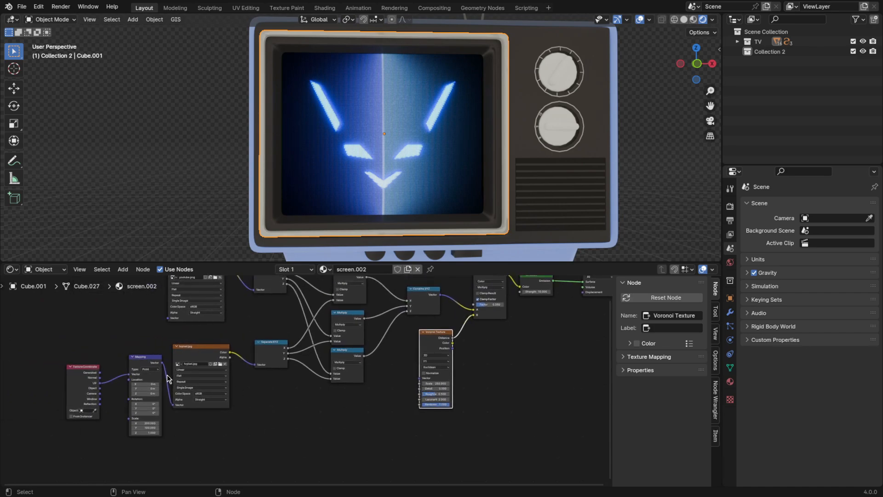
pyautogui.moveTo(100, 383); pyautogui.dragTo(419, 378)
pyautogui.scroll(5, 395, 386)
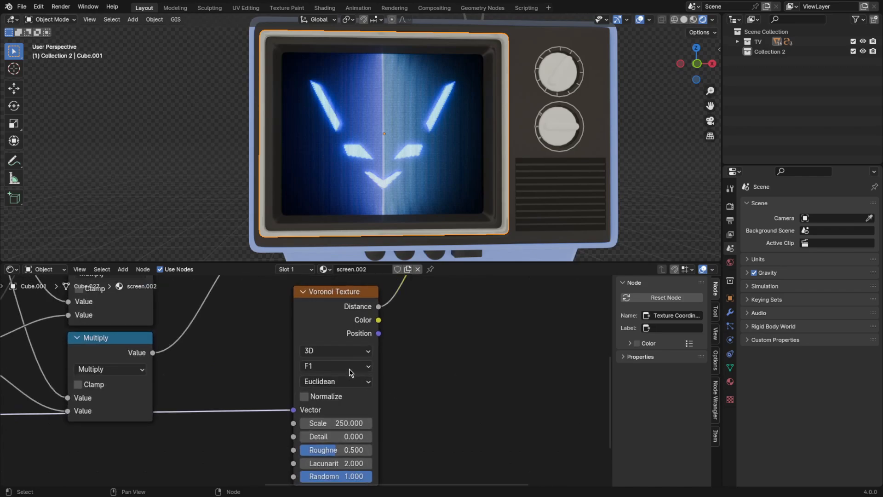
# Switch the Voronoi Texture to 4D and set its distance metric to Minkowski
pyautogui.click(333, 351)
pyautogui.click(324, 421)
pyautogui.moveTo(382, 394); pyautogui.dragTo(432, 368, button='middle')
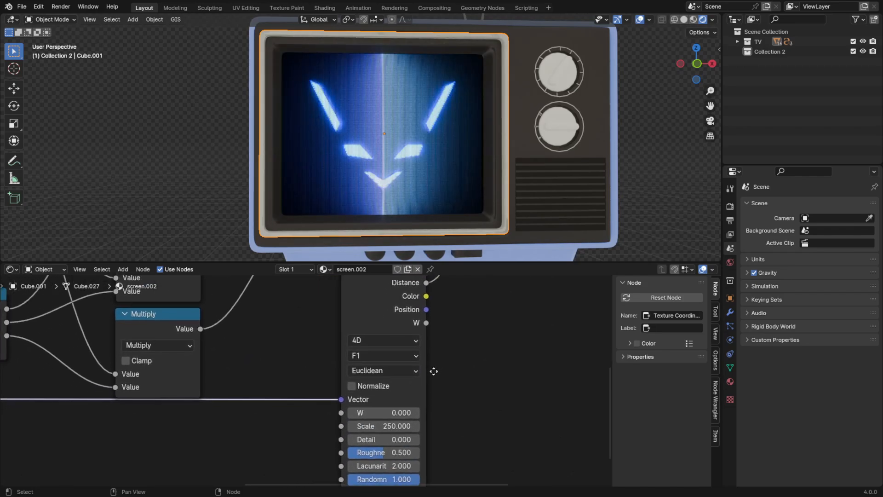
pyautogui.click(414, 369)
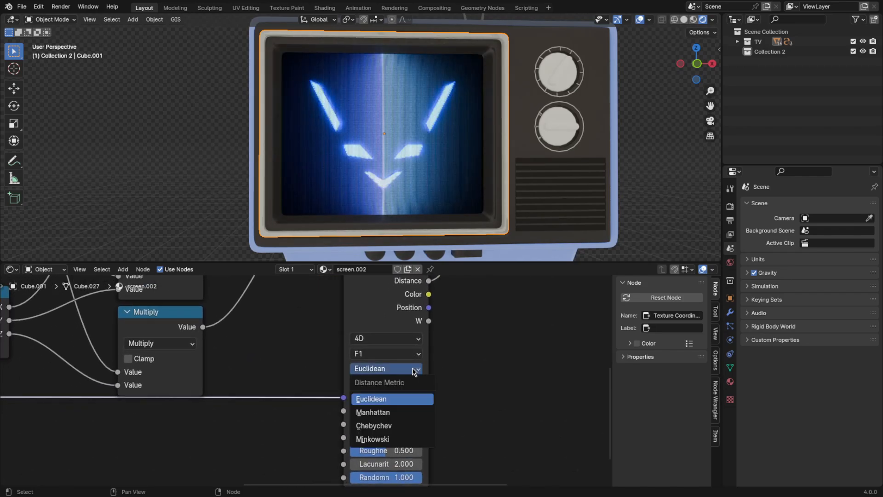
pyautogui.click(404, 445)
pyautogui.scroll(-4, 417, 443)
pyautogui.moveTo(418, 444); pyautogui.dragTo(434, 407, button='middle')
pyautogui.scroll(2, 434, 407)
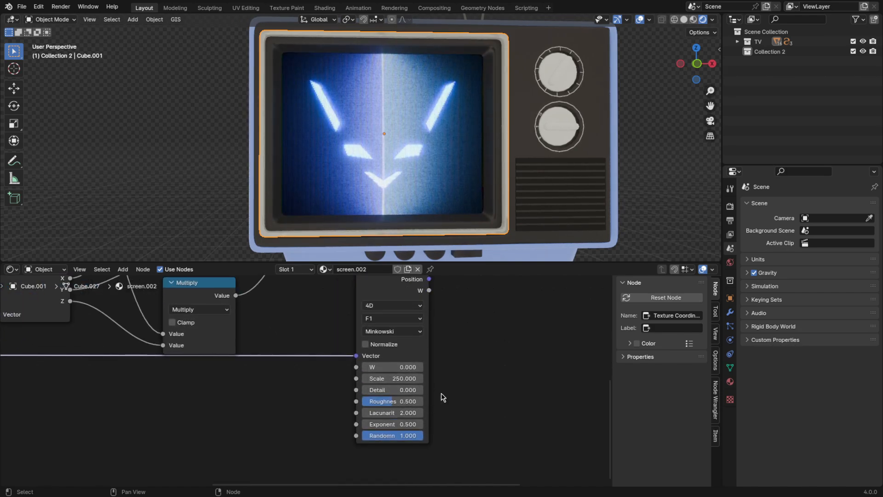
# Adjust the Voronoi Texture's Scale to about 285 while viewing the TV screen's noise up close
pyautogui.scroll(3, 434, 208)
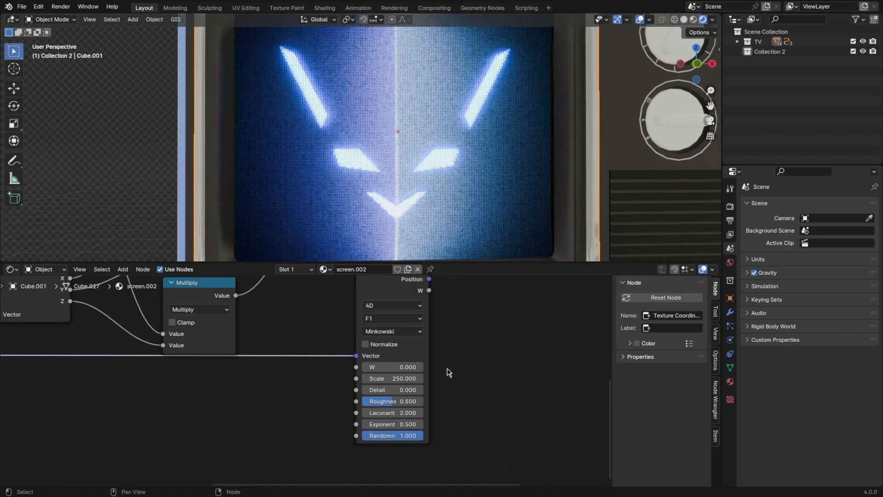
pyautogui.moveTo(447, 368); pyautogui.dragTo(468, 357, button='middle')
pyautogui.scroll(1, 470, 361)
pyautogui.scroll(1, 470, 361)
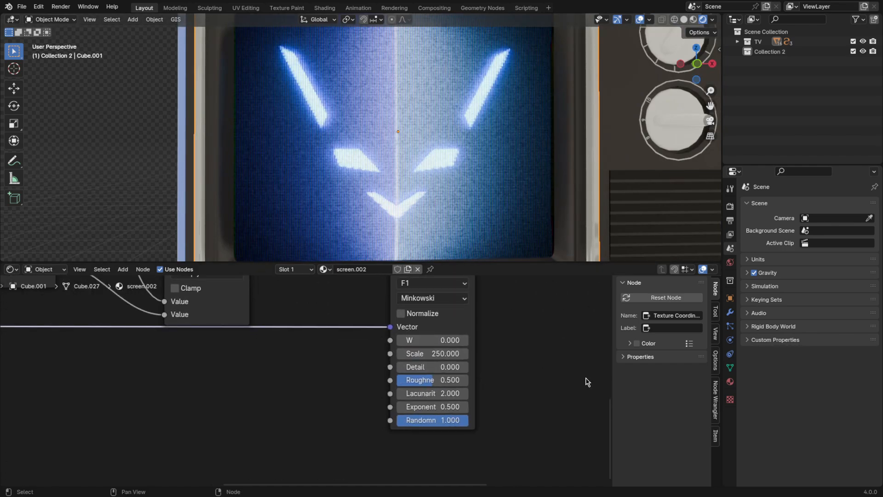
pyautogui.moveTo(432, 353); pyautogui.dragTo(399, 353)
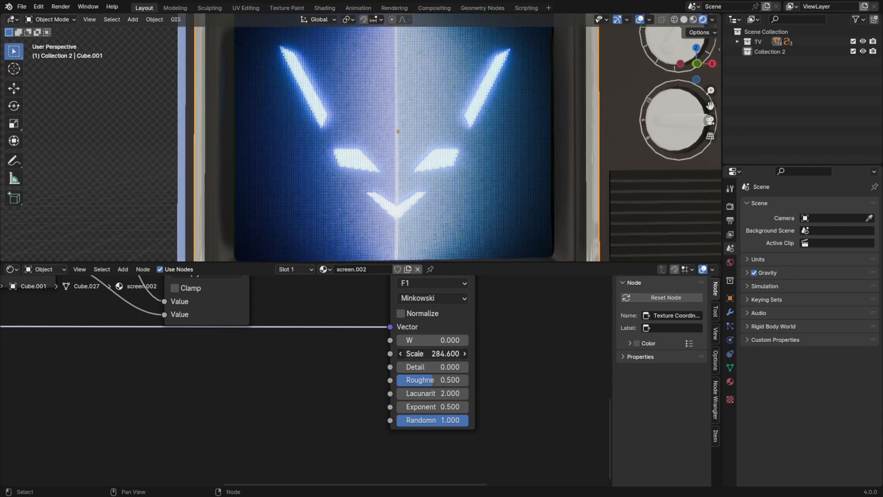
# Add a Value node, connect it to the Voronoi Texture's W input and drive its value with the frame number
pyautogui.scroll(-2, 331, 354)
pyautogui.hotkey('shift', 'a')
pyautogui.write('va')
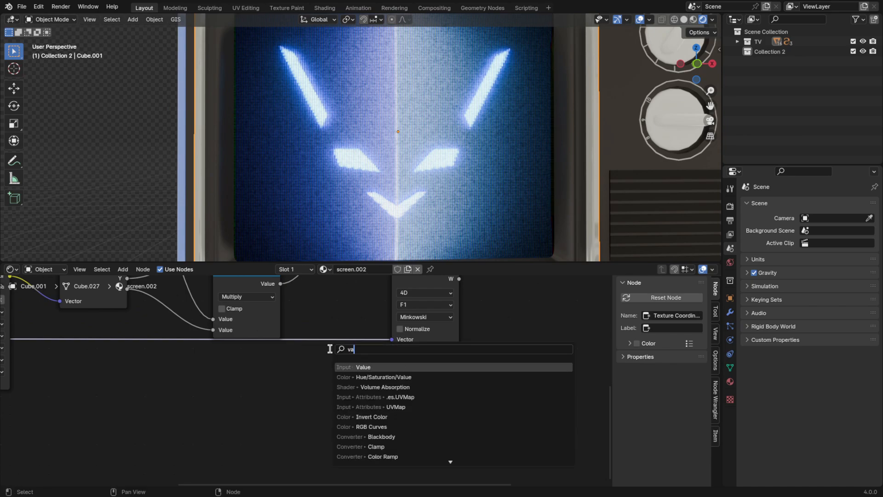
pyautogui.press('Return')
pyautogui.click(255, 364)
pyautogui.moveTo(320, 376); pyautogui.dragTo(432, 367, button='middle')
pyautogui.scroll(1, 433, 367)
pyautogui.moveTo(441, 365); pyautogui.dragTo(534, 332)
pyautogui.scroll(2, 436, 373)
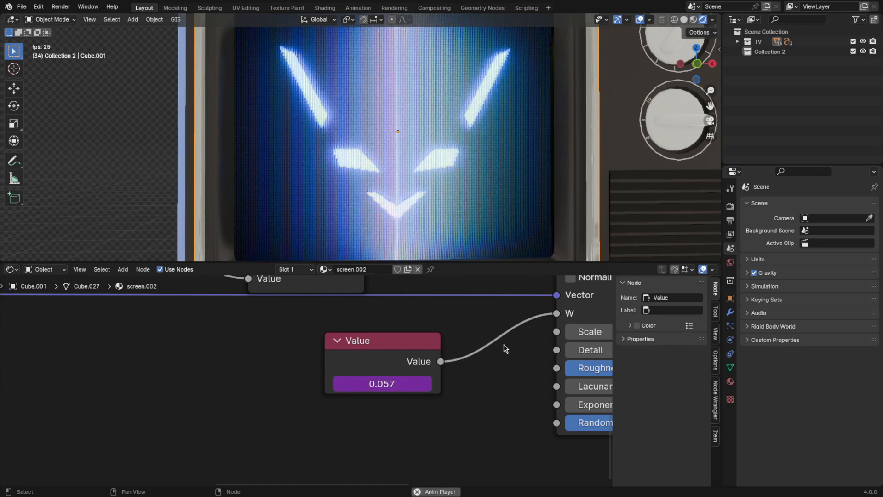
# Play the animation and inspect the flickering noise on the TV screen up close
pyautogui.press('space')
pyautogui.scroll(8, 464, 180)
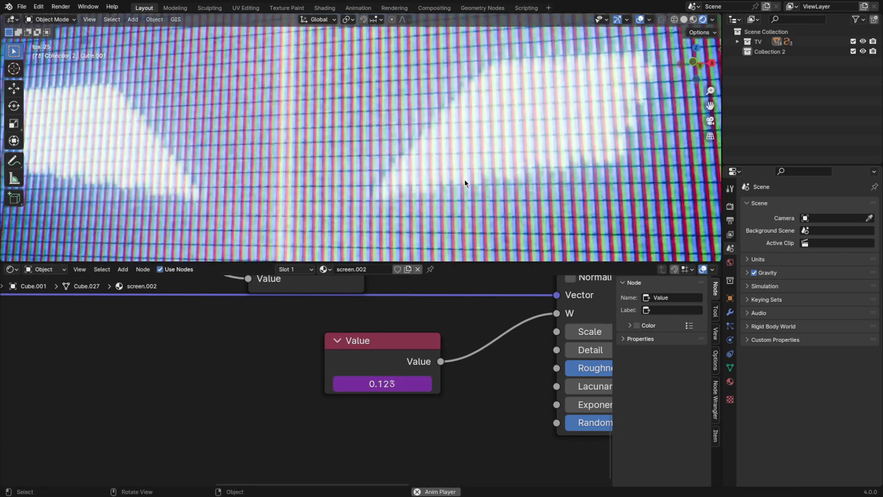
pyautogui.scroll(-8, 354, 184)
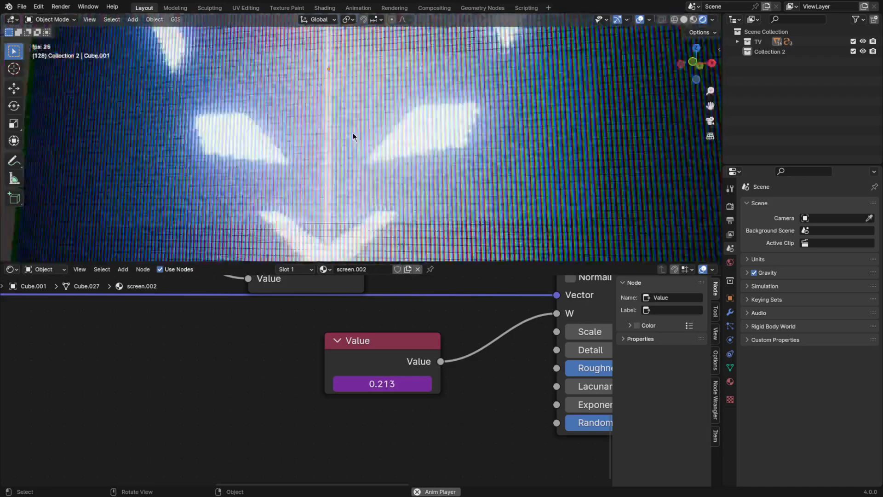